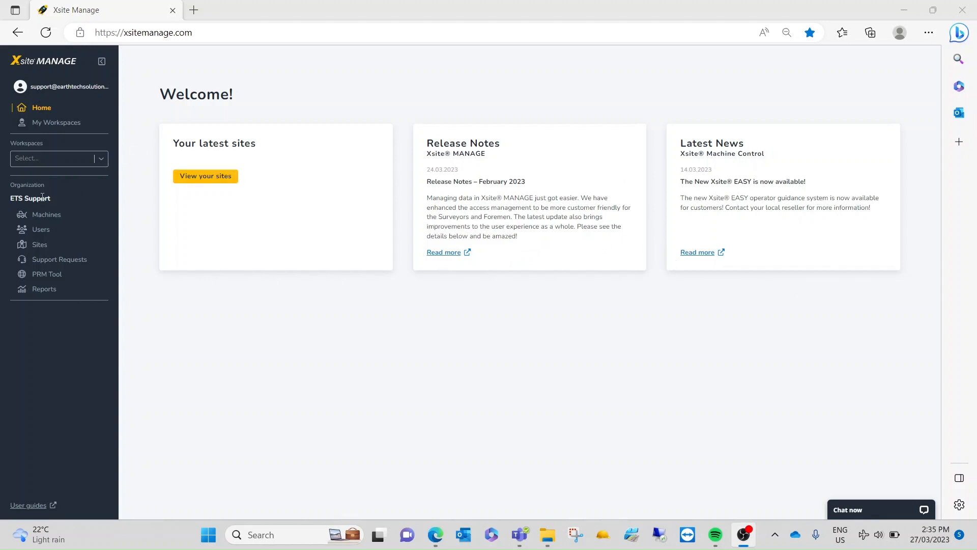
# Step: Browse the organization's Machines, Users and Sites pages
pyautogui.click(56, 219)
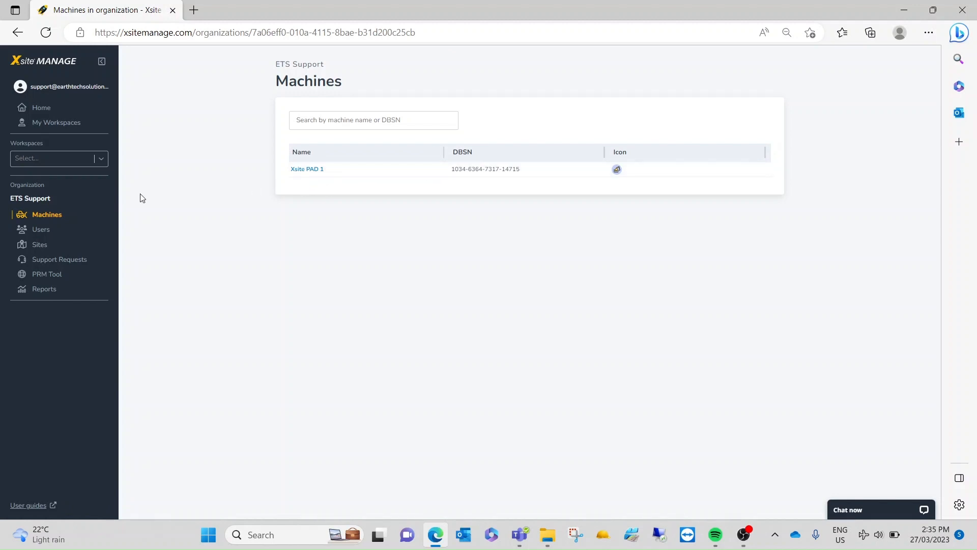
pyautogui.click(46, 230)
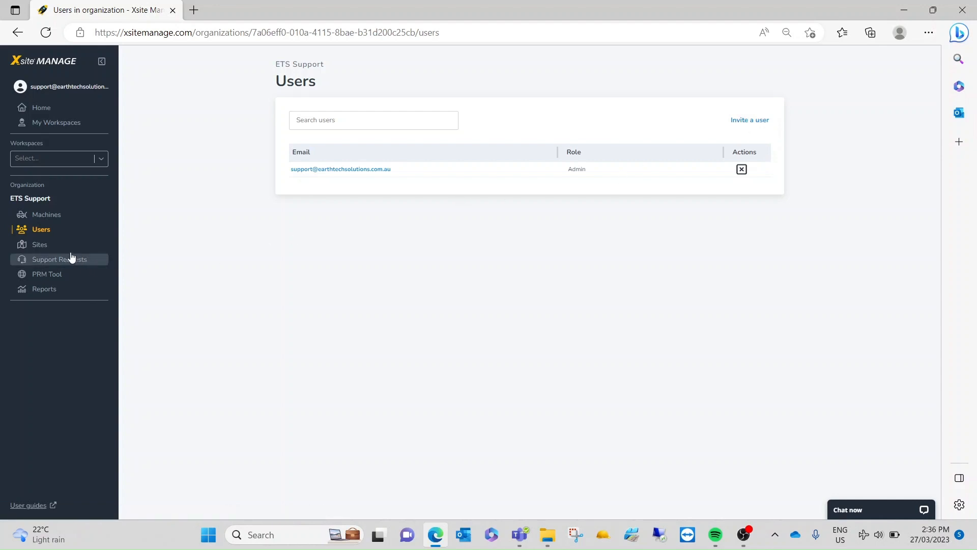
pyautogui.click(41, 249)
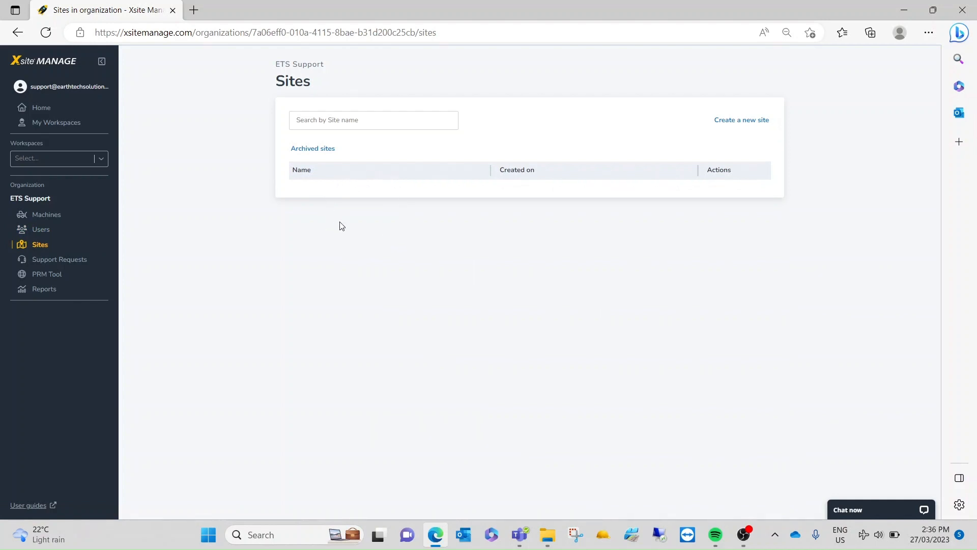
# Step: Start creating a new site and paste Woodburn as its name
pyautogui.click(751, 126)
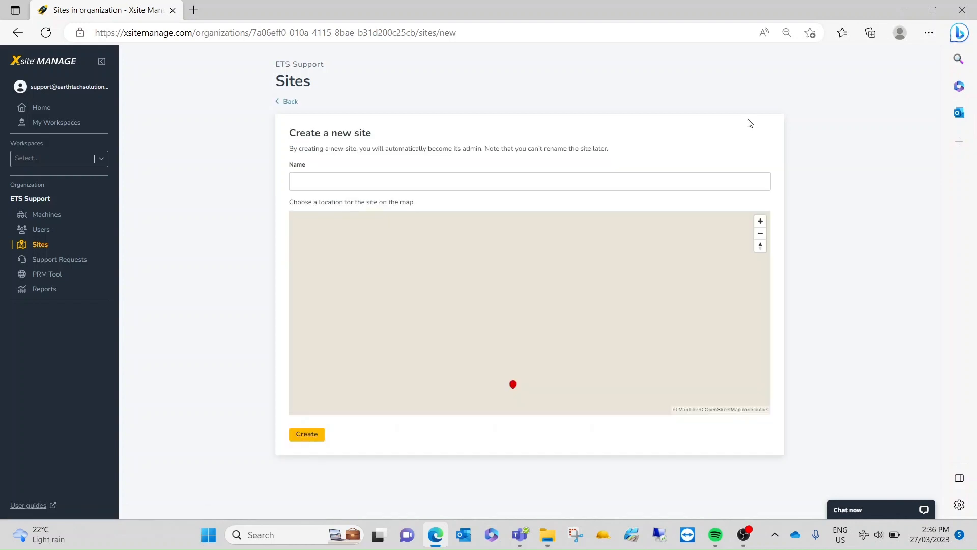
pyautogui.click(314, 183)
pyautogui.rightClick(314, 183)
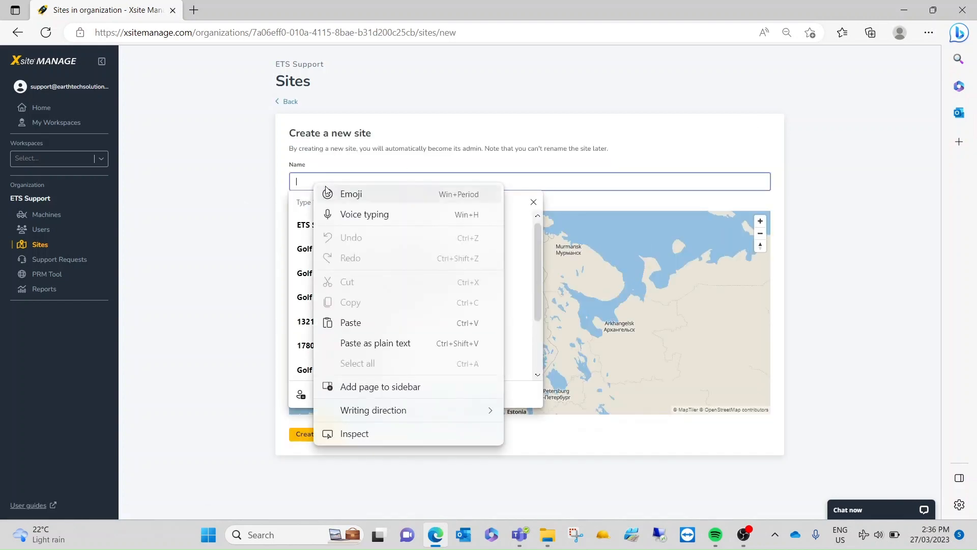
pyautogui.click(362, 325)
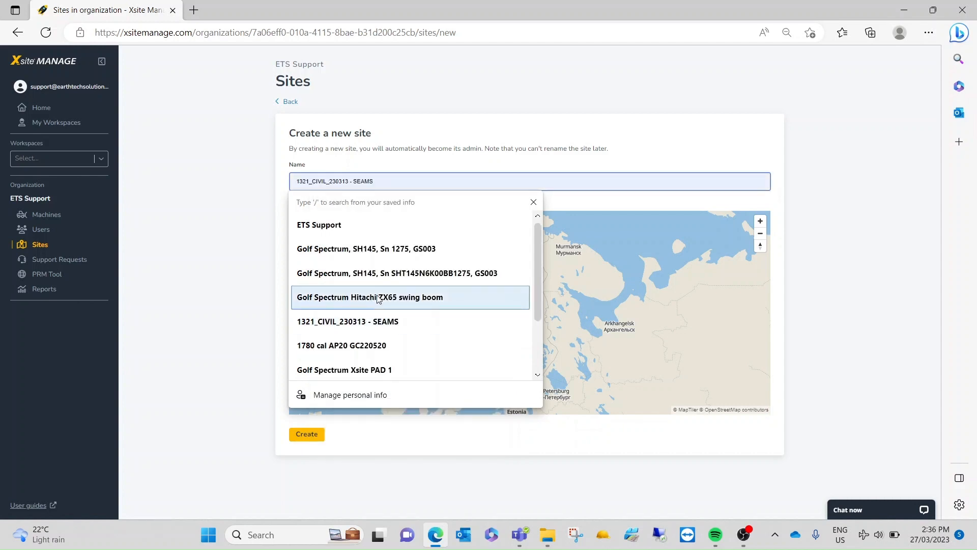
pyautogui.click(693, 137)
# Step: Pin the site location beside Woodburn Coraki Road near Swan Bay School Road, Woodburn, and create the site
pyautogui.scroll(-5, 642, 341)
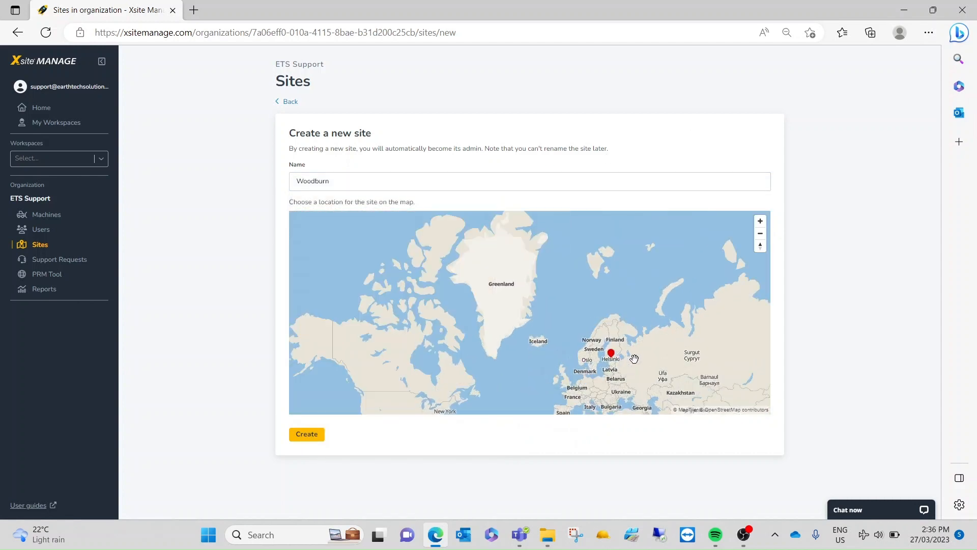
pyautogui.moveTo(545, 363); pyautogui.dragTo(356, 240)
pyautogui.moveTo(646, 325); pyautogui.dragTo(535, 267)
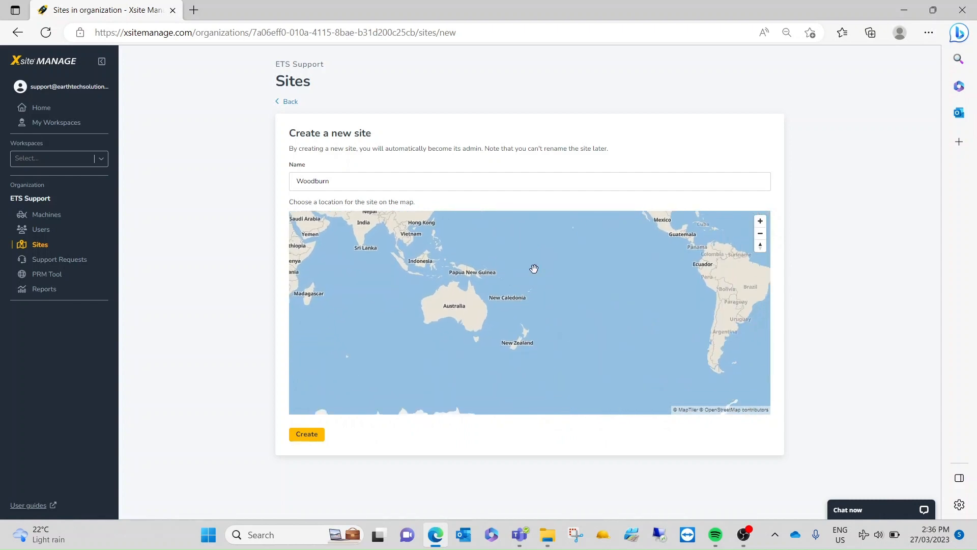
pyautogui.moveTo(462, 326); pyautogui.dragTo(499, 312)
pyautogui.scroll(4, 487, 293)
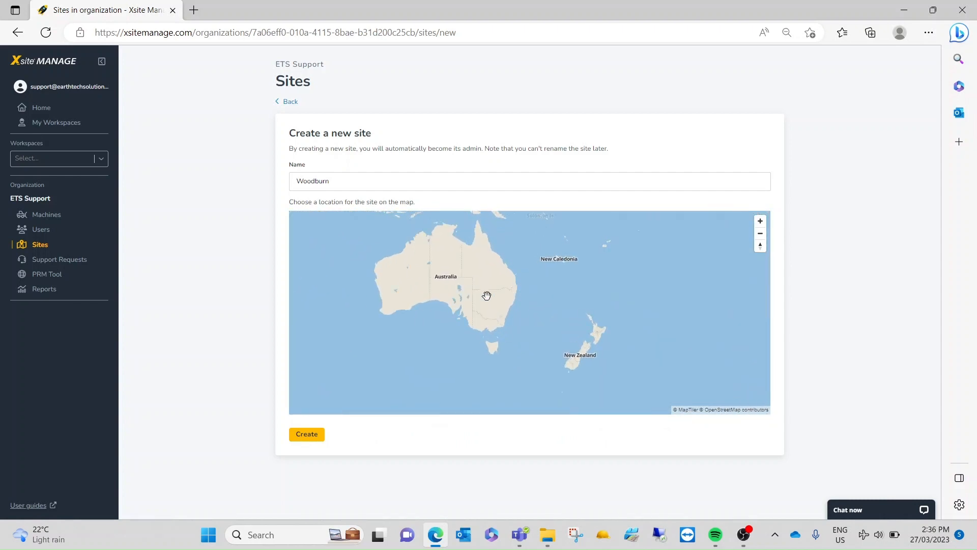
pyautogui.scroll(3, 525, 269)
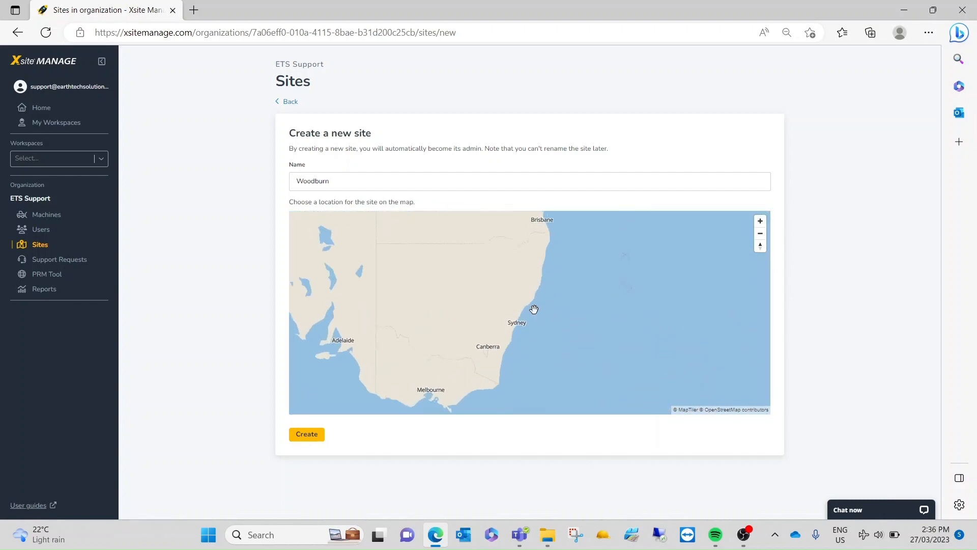
pyautogui.scroll(3, 535, 277)
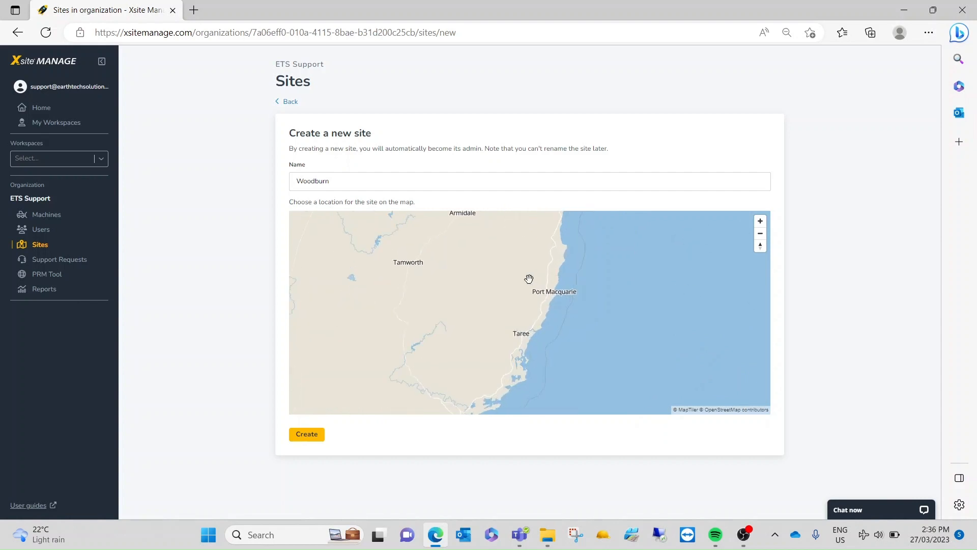
pyautogui.moveTo(530, 280); pyautogui.dragTo(527, 347)
pyautogui.moveTo(561, 283); pyautogui.dragTo(534, 387)
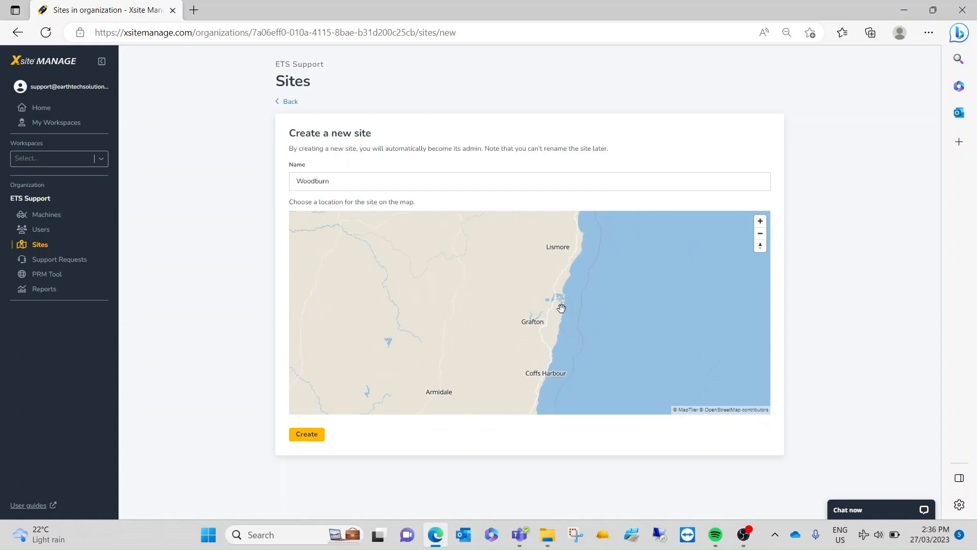
pyautogui.moveTo(542, 325); pyautogui.dragTo(585, 240)
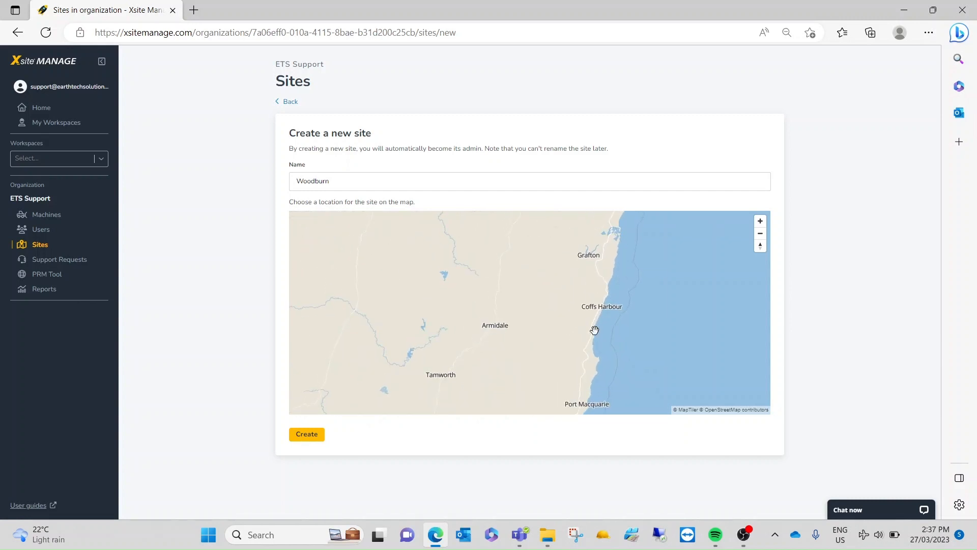
pyautogui.moveTo(599, 289); pyautogui.dragTo(585, 347)
pyautogui.scroll(5, 583, 337)
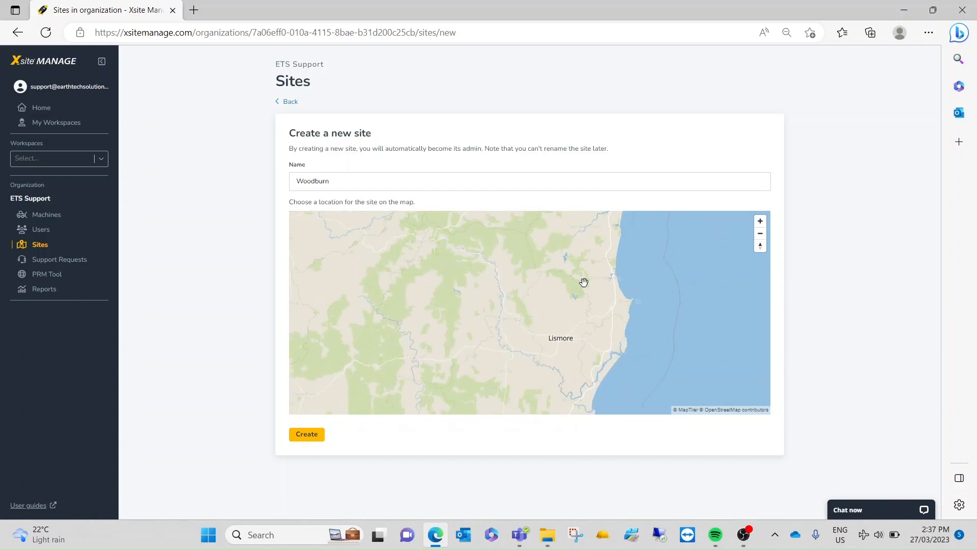
pyautogui.moveTo(585, 281); pyautogui.dragTo(578, 438)
pyautogui.scroll(4, 576, 329)
pyautogui.moveTo(535, 311); pyautogui.dragTo(504, 219)
pyautogui.moveTo(556, 372); pyautogui.dragTo(553, 249)
pyautogui.moveTo(557, 301); pyautogui.dragTo(583, 332)
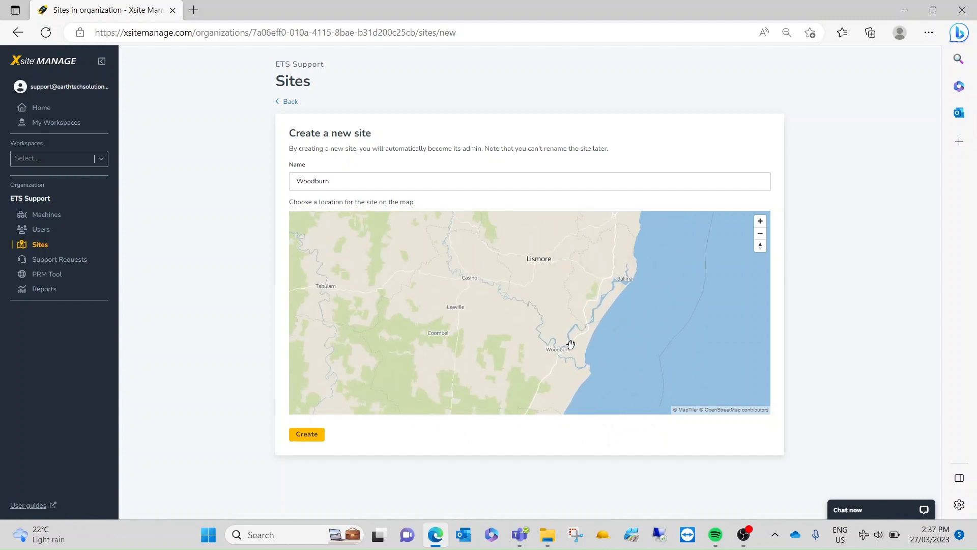
pyautogui.scroll(2, 570, 364)
pyautogui.scroll(4, 524, 323)
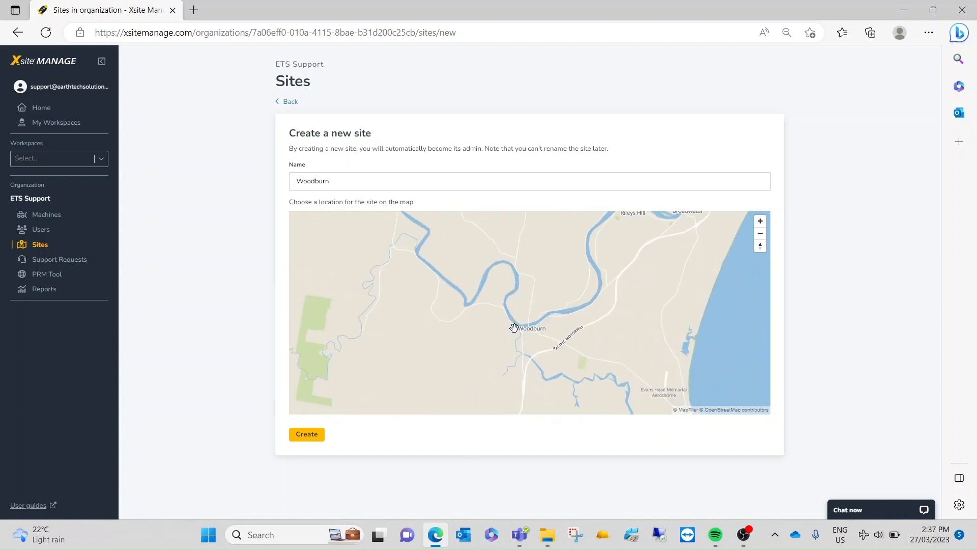
pyautogui.scroll(2, 427, 294)
pyautogui.moveTo(418, 291); pyautogui.dragTo(563, 343)
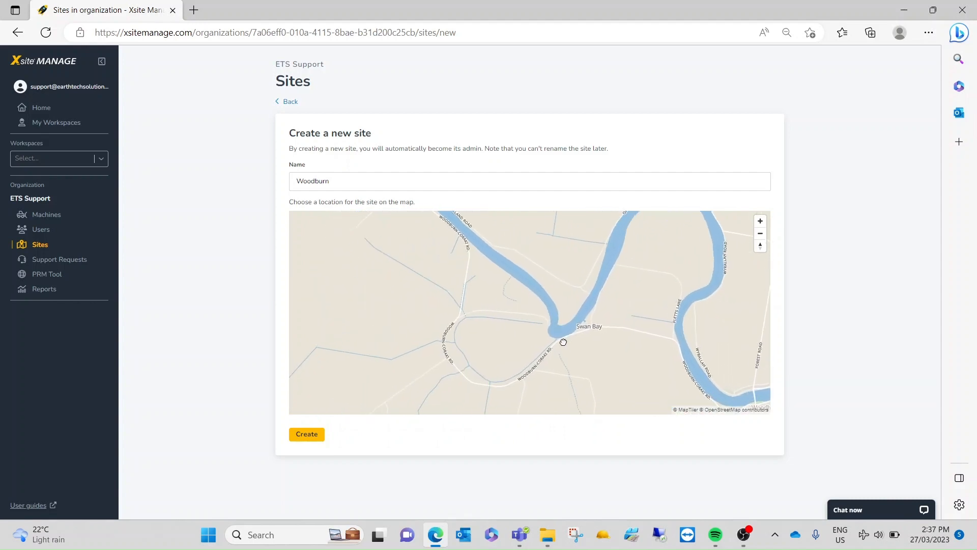
pyautogui.moveTo(478, 270); pyautogui.dragTo(586, 337)
pyautogui.scroll(5, 575, 357)
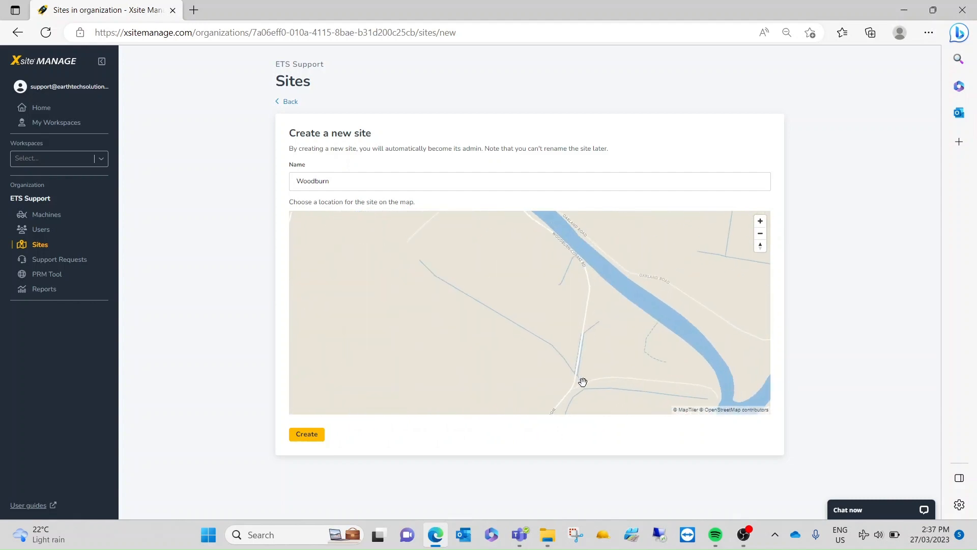
pyautogui.click(570, 330)
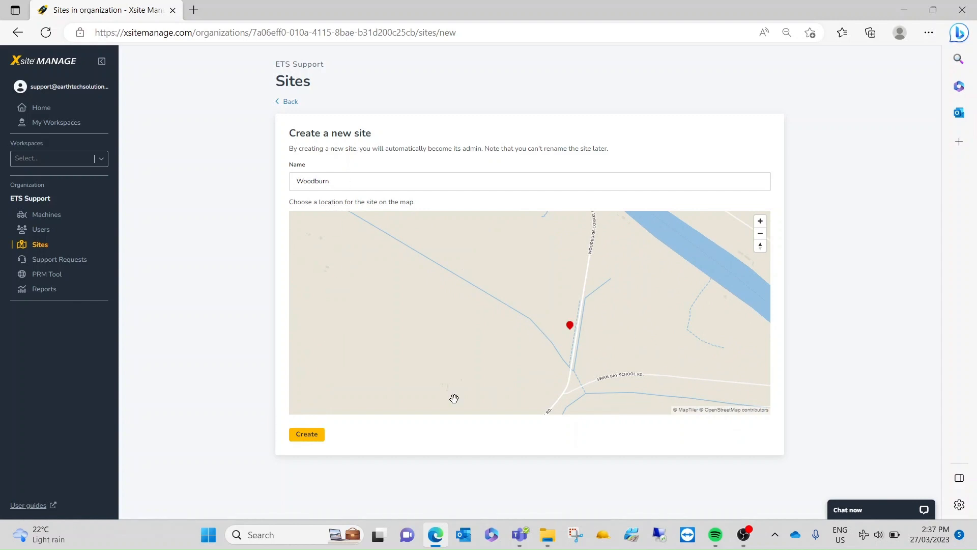
pyautogui.click(309, 437)
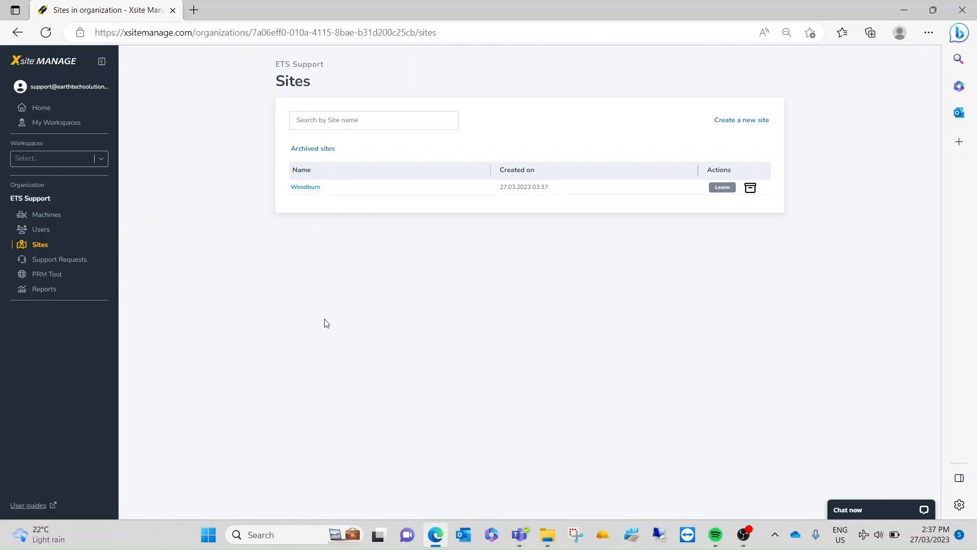
# Step: Open the Woodburn site and upload 3D_Surface - Mesh.dxf from the Synergy Woodburn Coraki Road (MR145-Section 6) folder
pyautogui.click(306, 188)
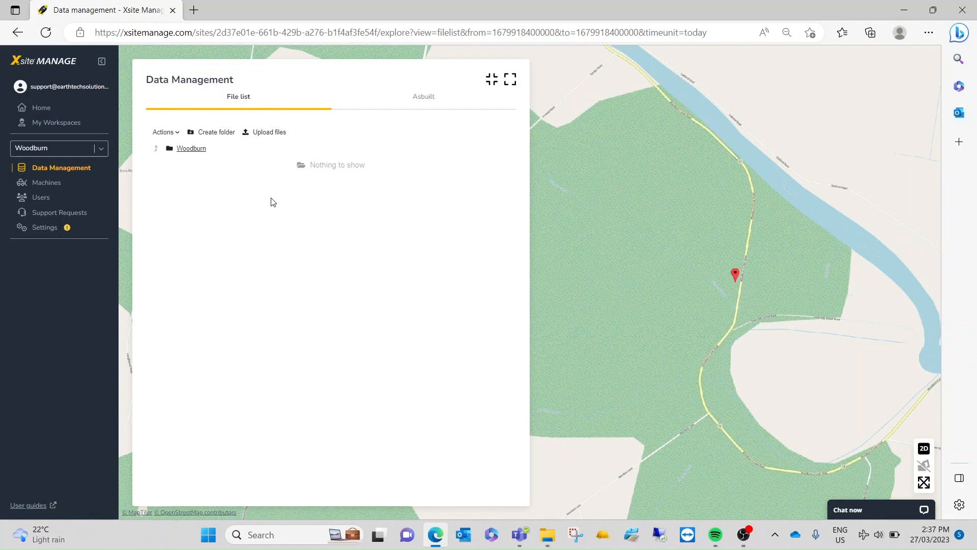
pyautogui.click(269, 133)
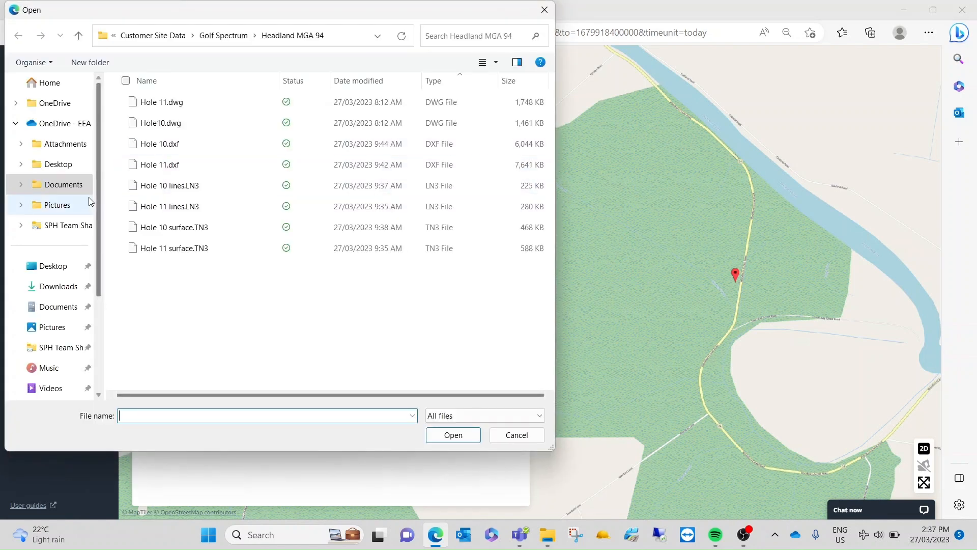
pyautogui.click(65, 185)
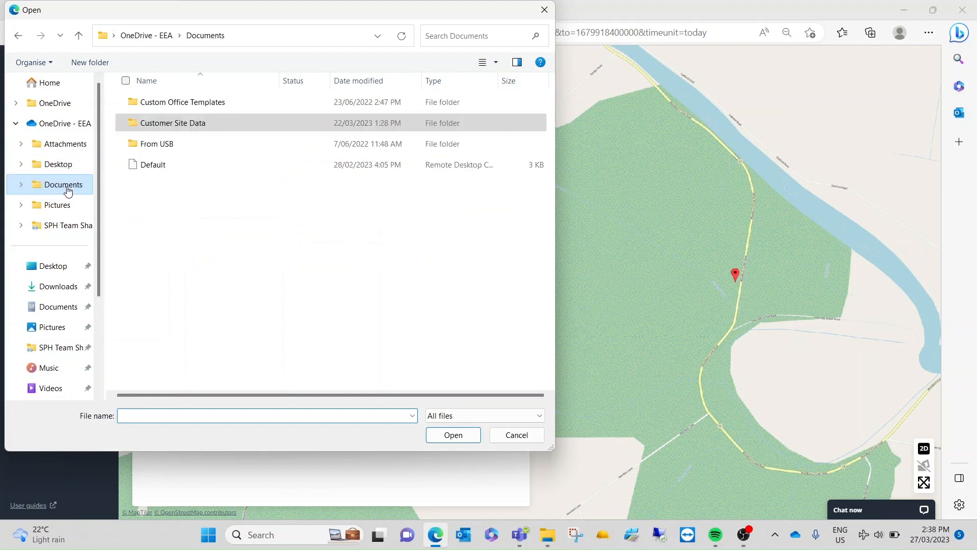
pyautogui.doubleClick(172, 129)
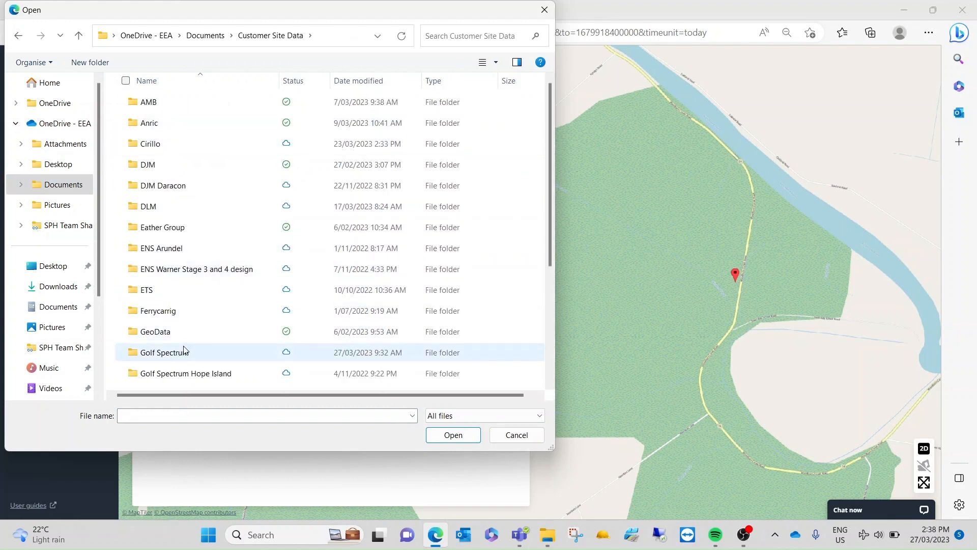
pyautogui.scroll(-3, 184, 350)
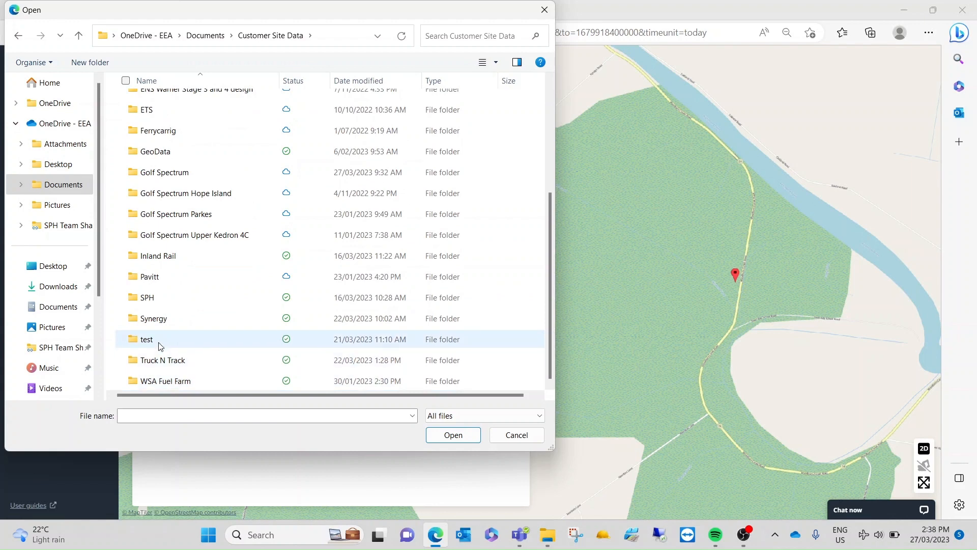
pyautogui.doubleClick(154, 320)
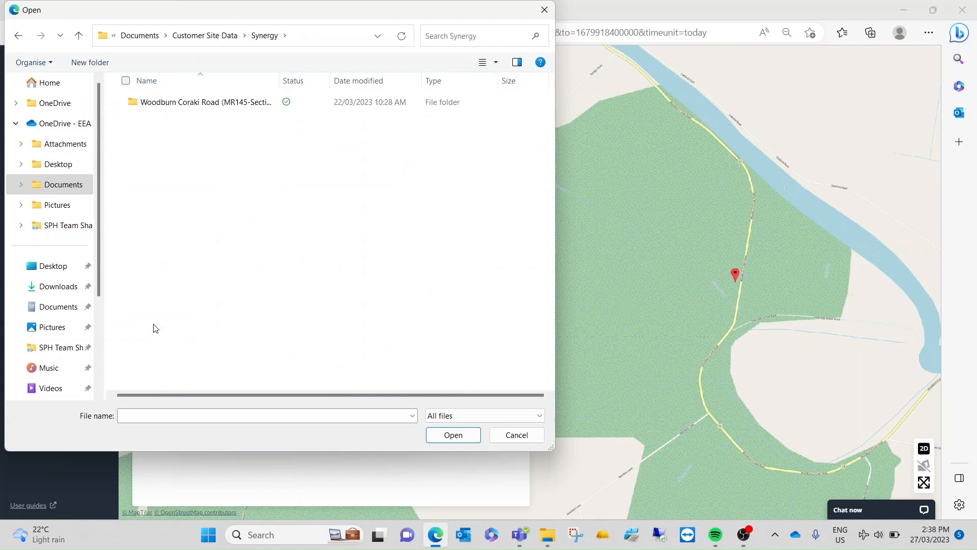
pyautogui.doubleClick(192, 102)
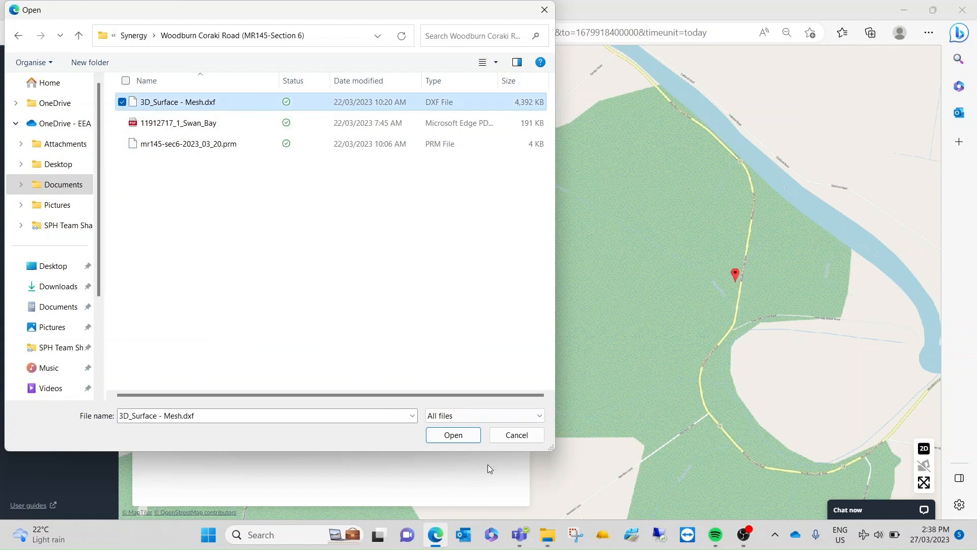
pyautogui.click(465, 435)
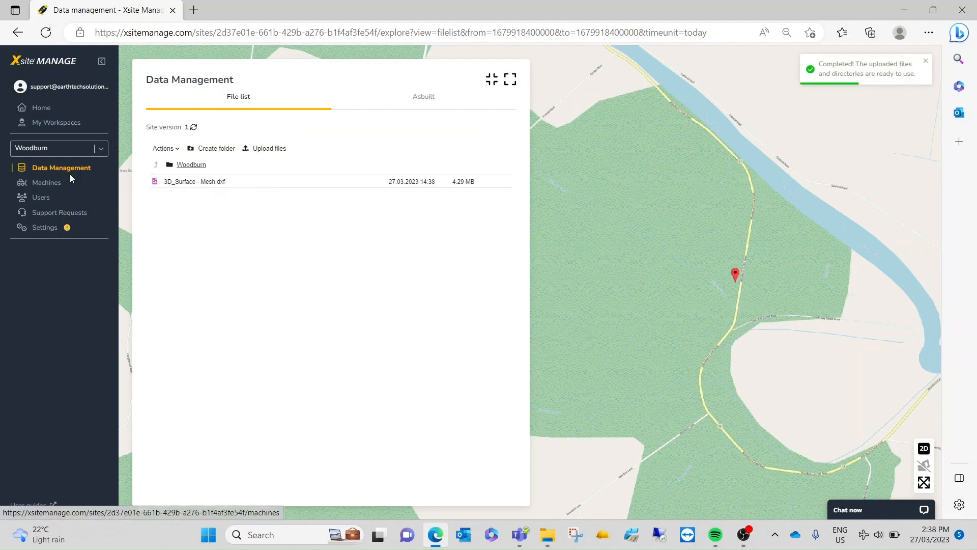
# Step: Upload mr145-sec6-2023_03_20.prm as the site's coordinate system file in the site settings
pyautogui.click(45, 230)
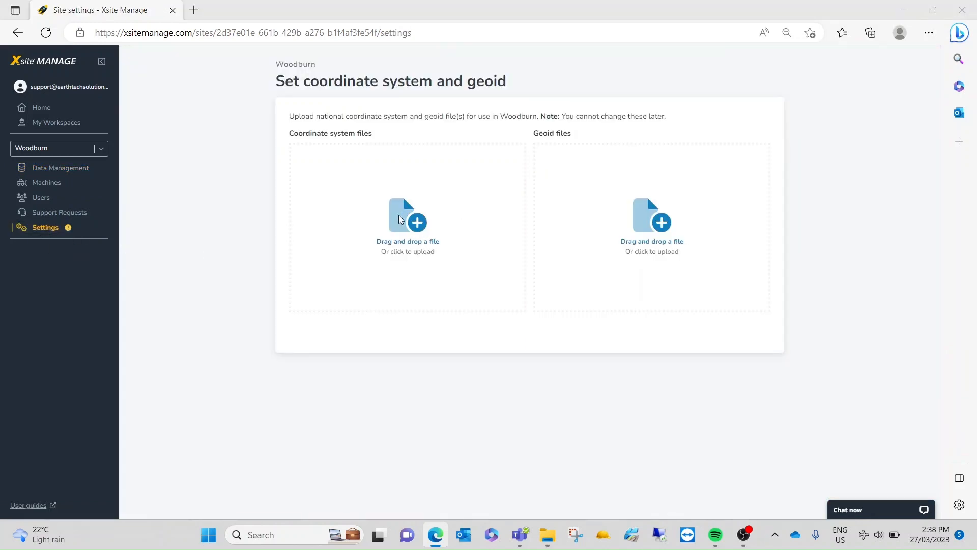
pyautogui.click(400, 220)
pyautogui.click(201, 103)
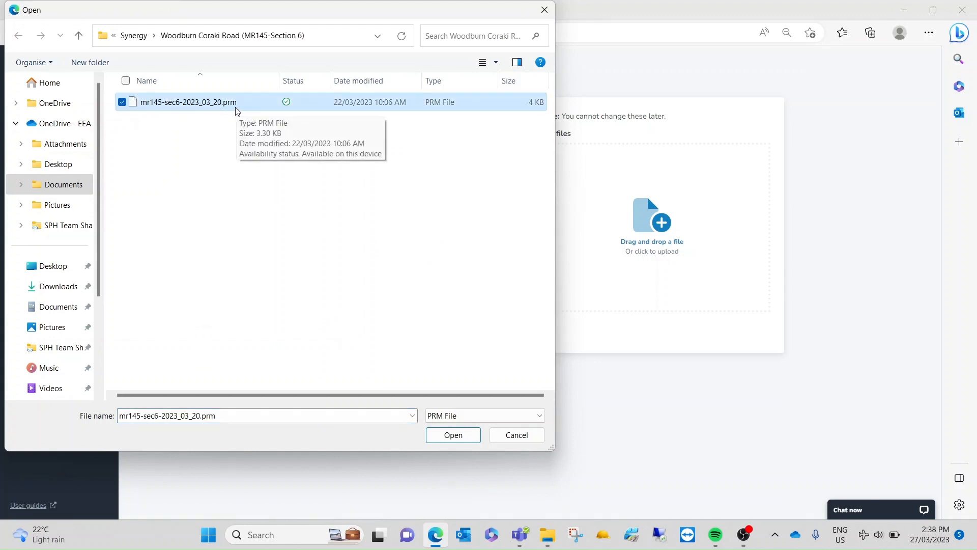
pyautogui.click(463, 436)
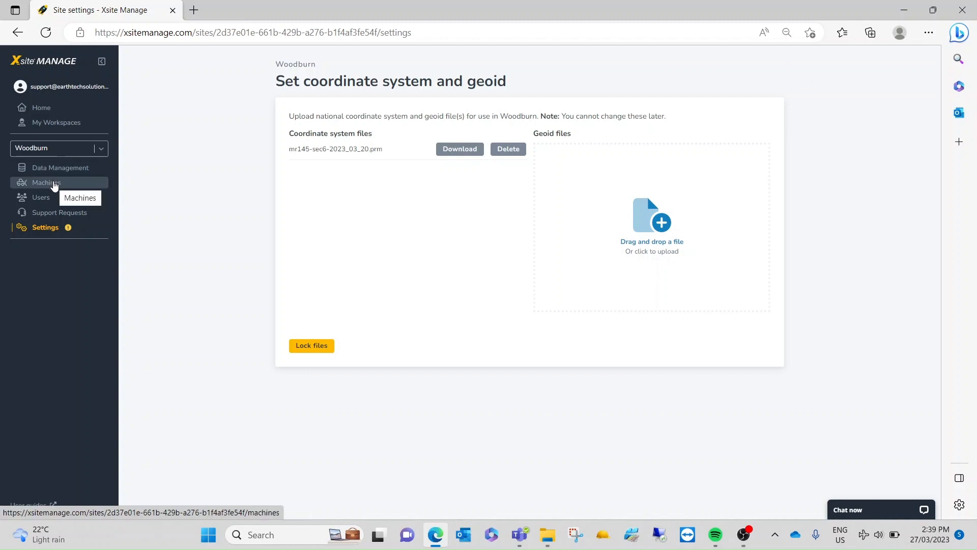
# Step: Add the Xsite PAD 1 machine from the ETS Support organization to the site
pyautogui.click(54, 184)
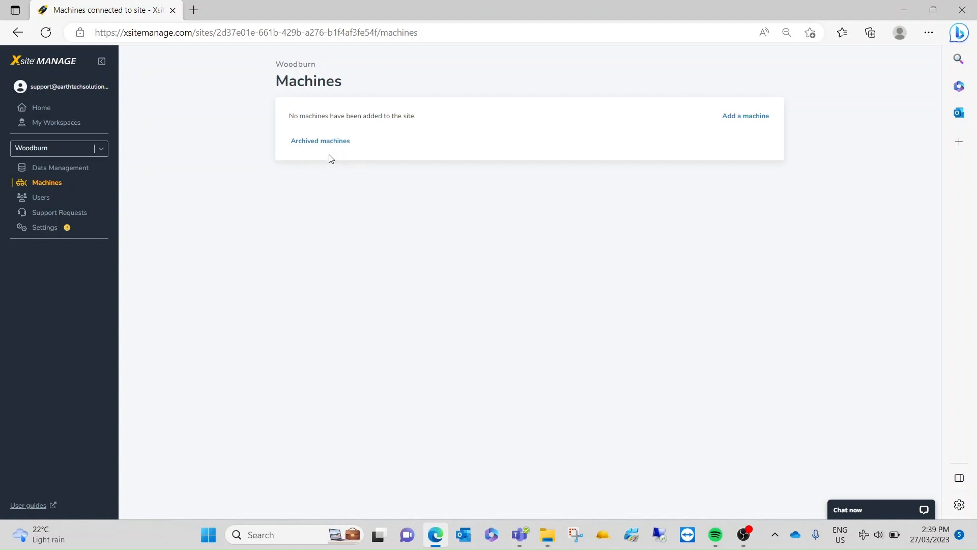
pyautogui.click(745, 118)
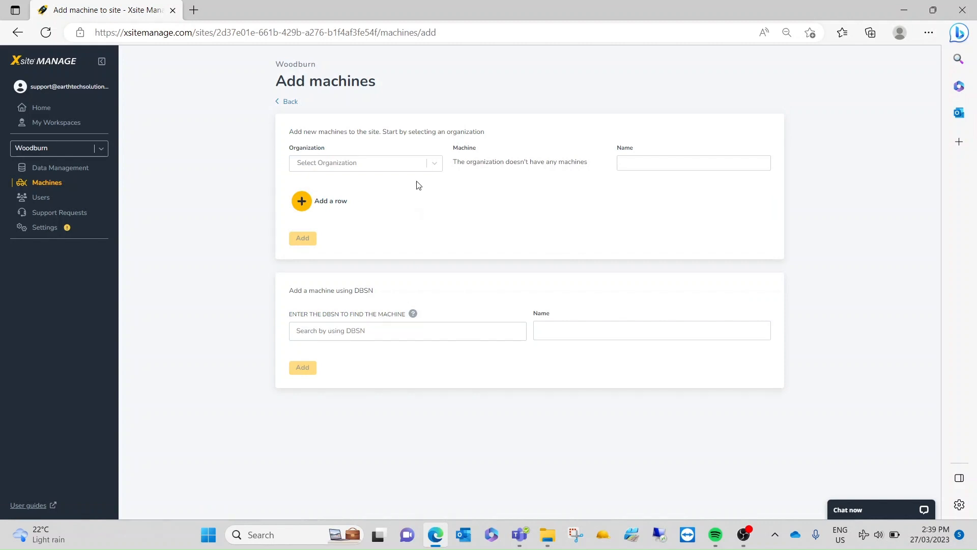
pyautogui.click(434, 163)
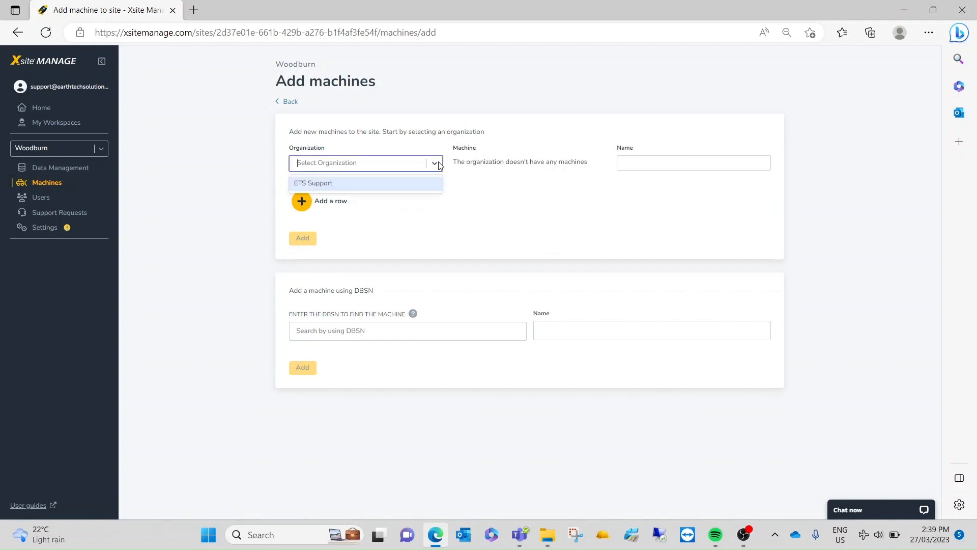
pyautogui.click(398, 185)
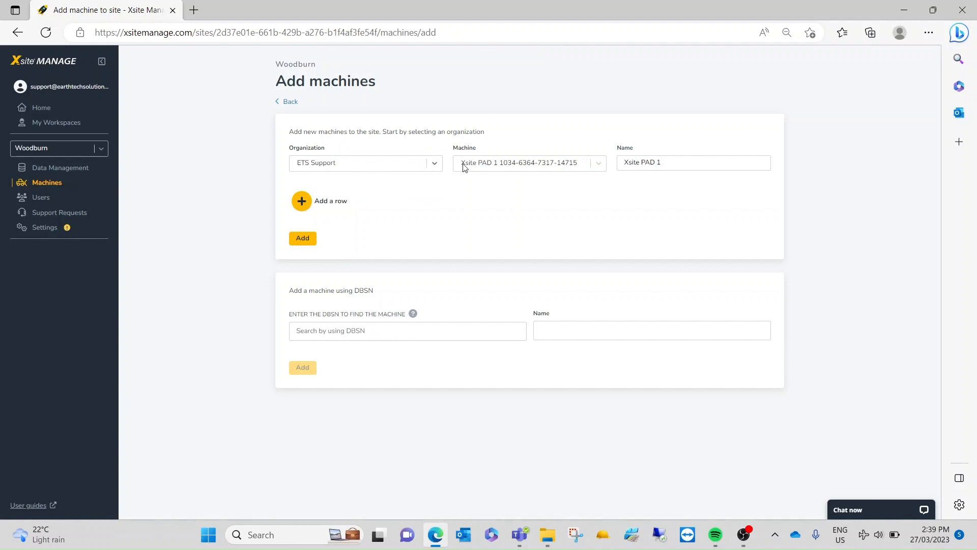
pyautogui.click(598, 165)
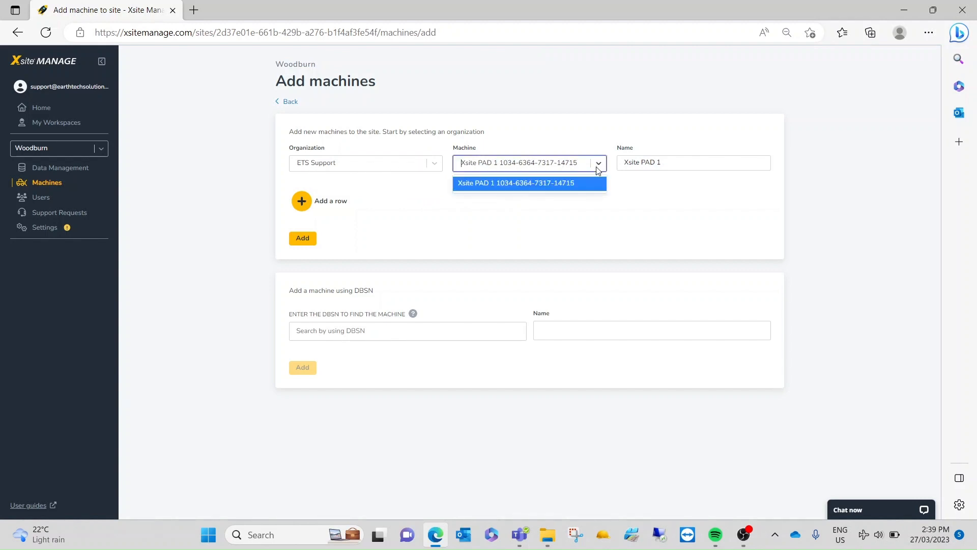
pyautogui.click(507, 184)
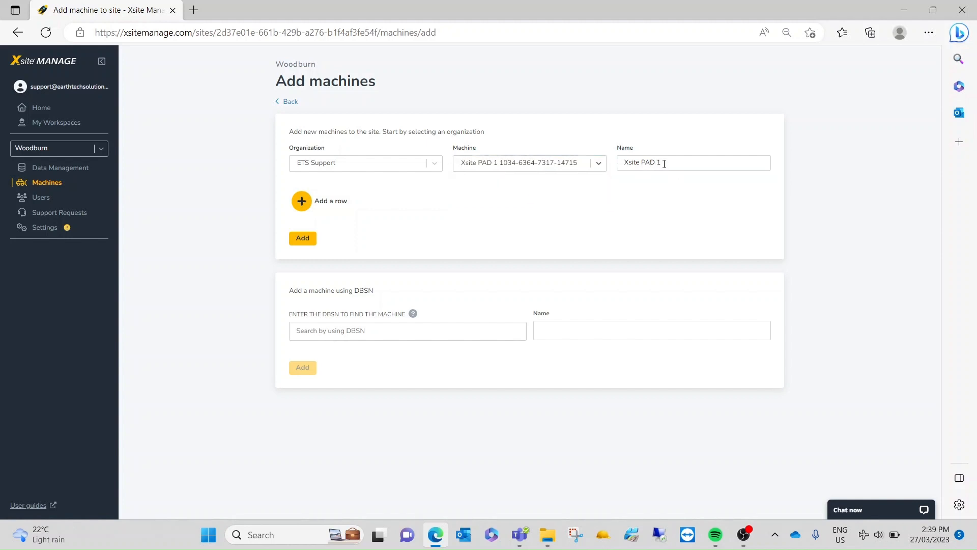
pyautogui.click(305, 241)
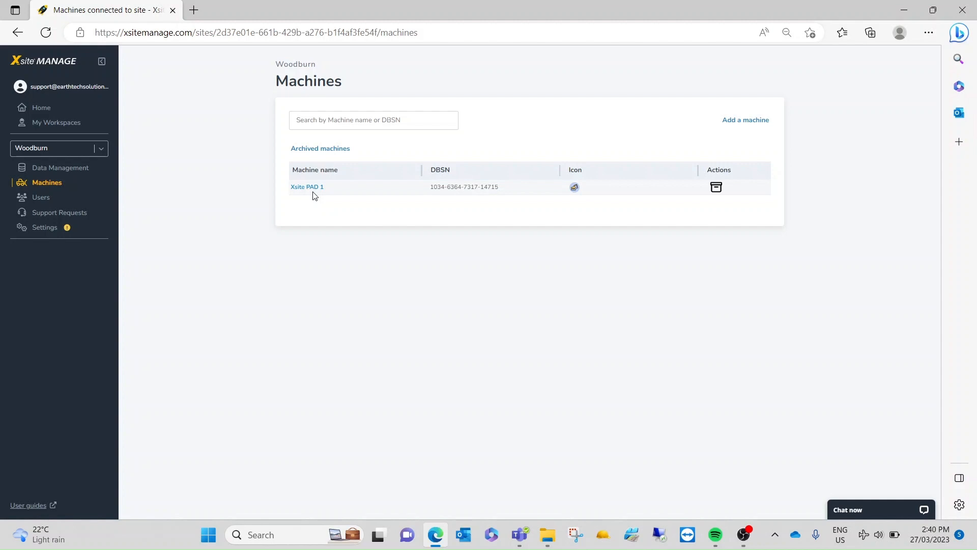
# Step: Review the site's Data Management, Machines and Support Requests pages
pyautogui.click(85, 171)
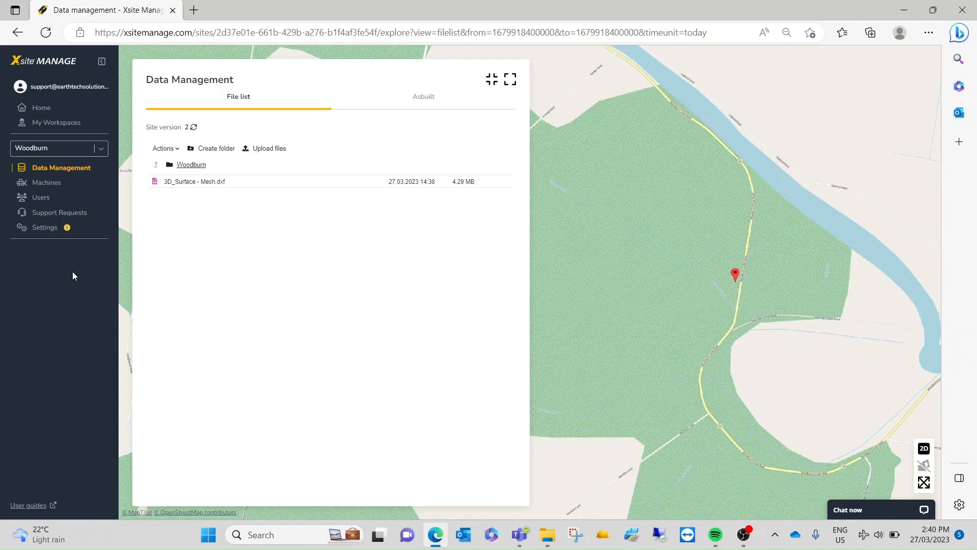
pyautogui.click(49, 188)
pyautogui.click(54, 216)
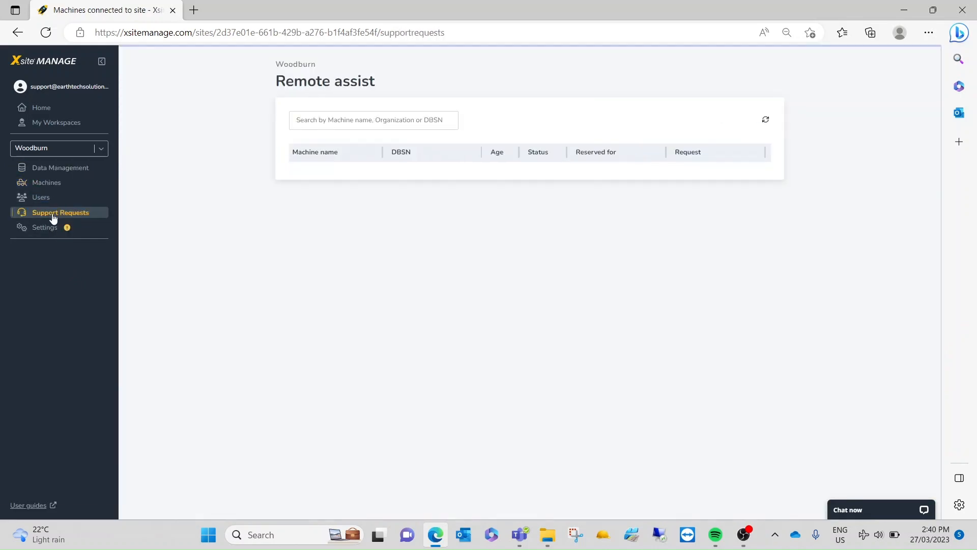